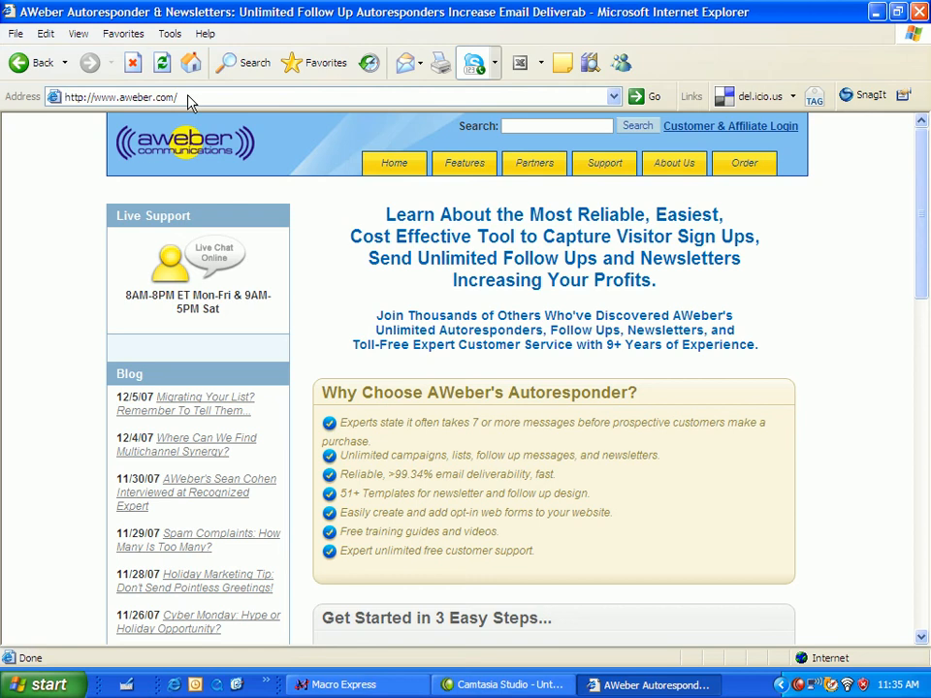
Examine the Video Tutorials page and the recurring payment plans and account form on the Order page
mouse_move(593, 165)
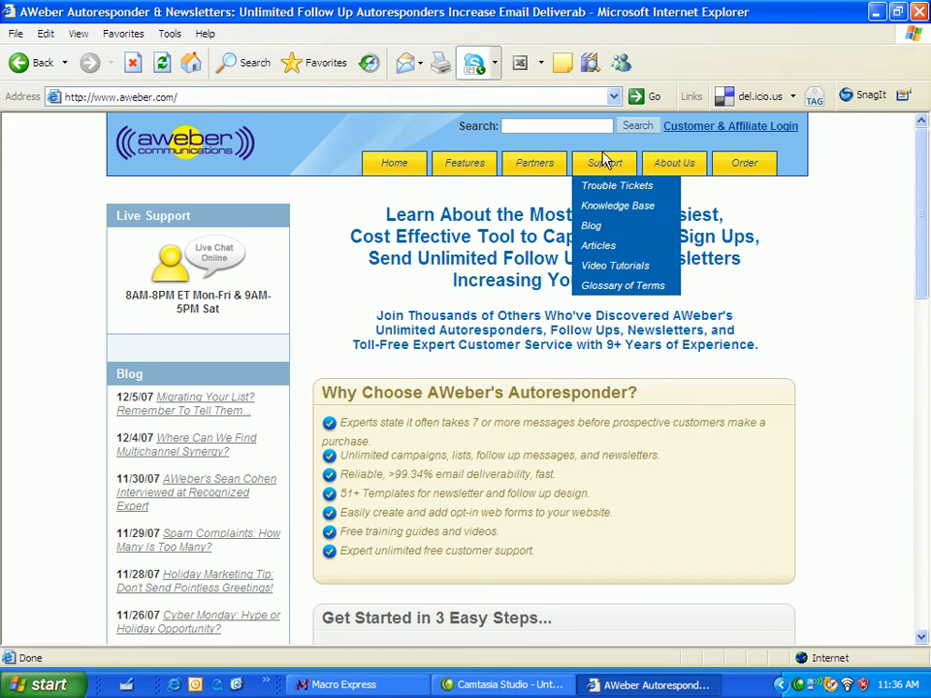
click(609, 267)
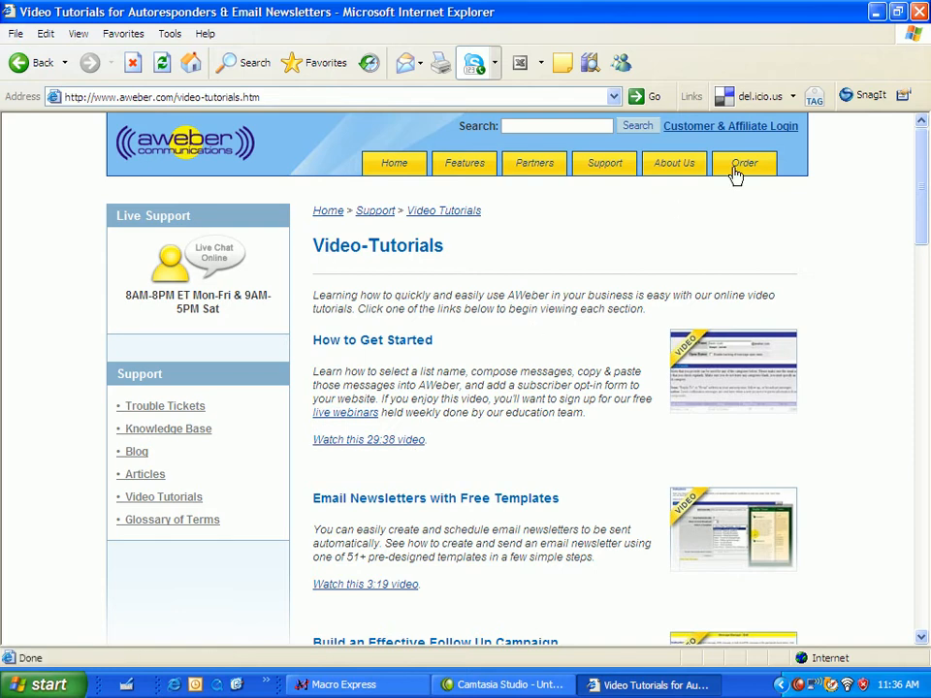
click(745, 165)
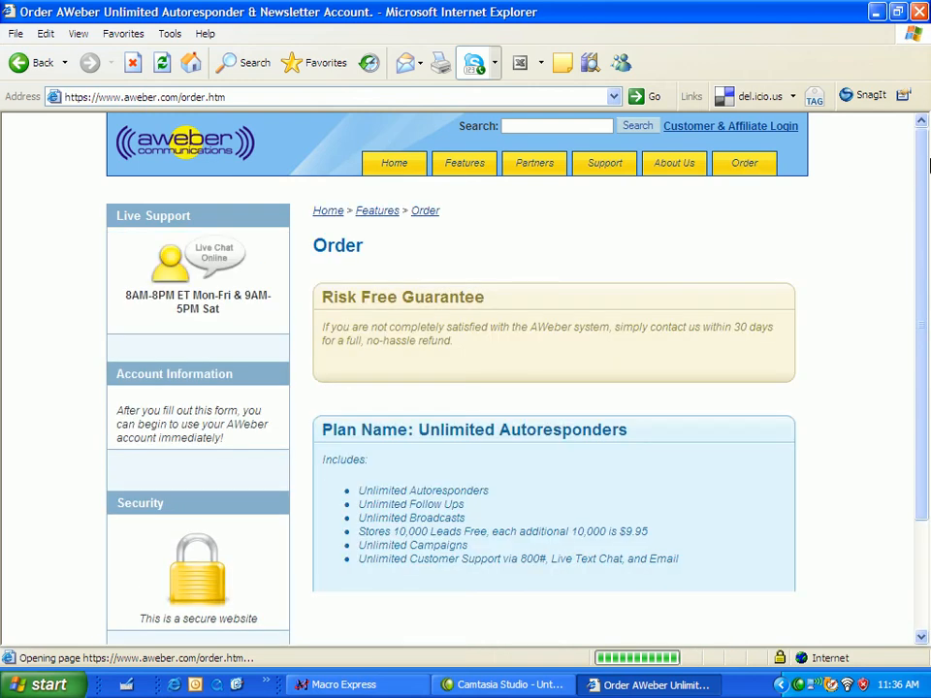
drag(921, 165, 918, 297)
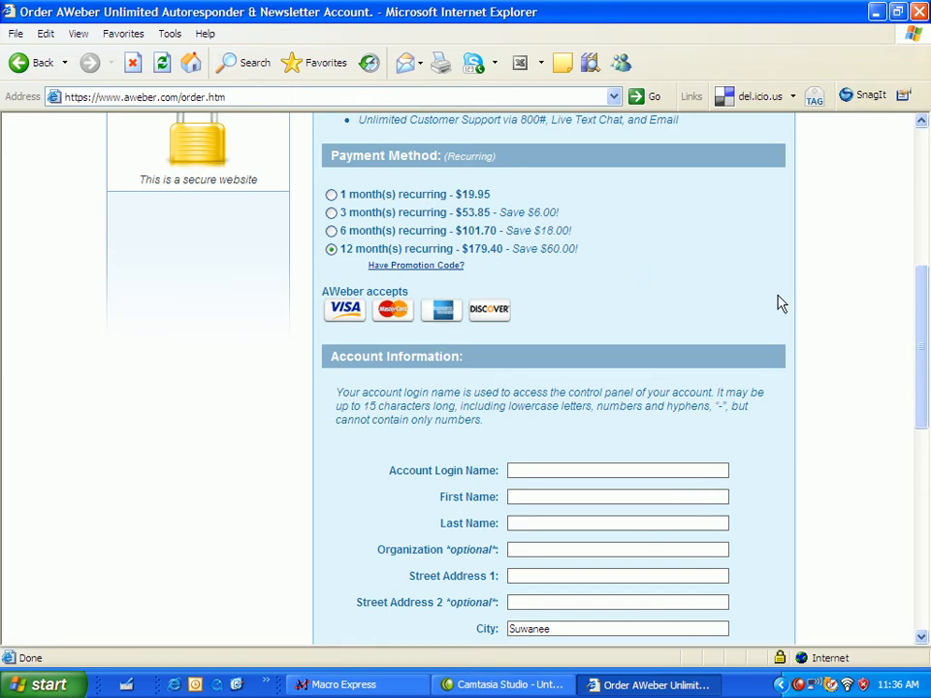
drag(922, 376, 909, 194)
Go to the customer login page, enter the account password and log in to the control panel
click(783, 127)
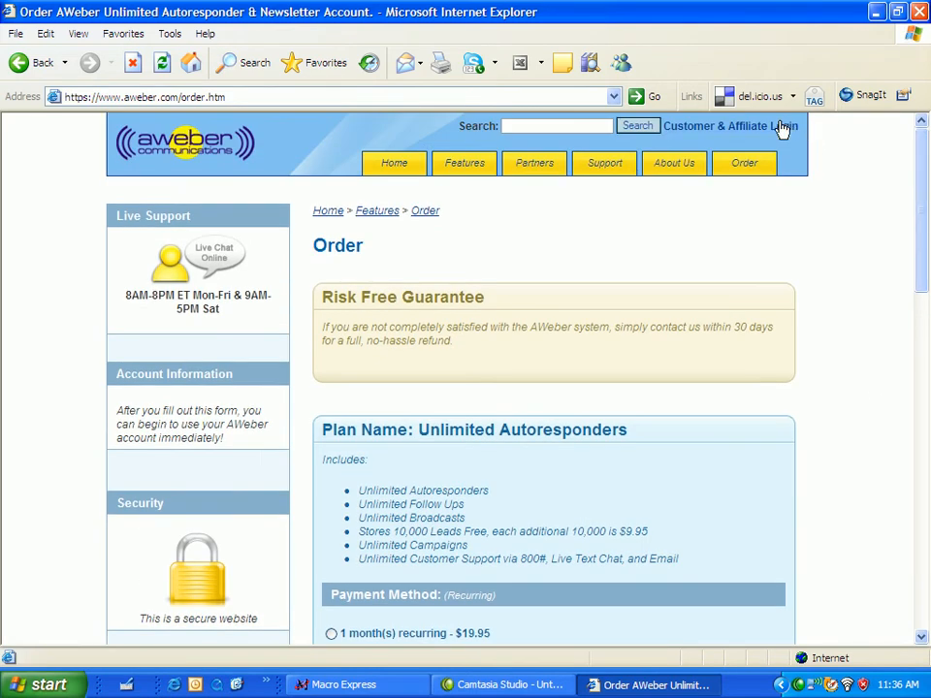
click(468, 409)
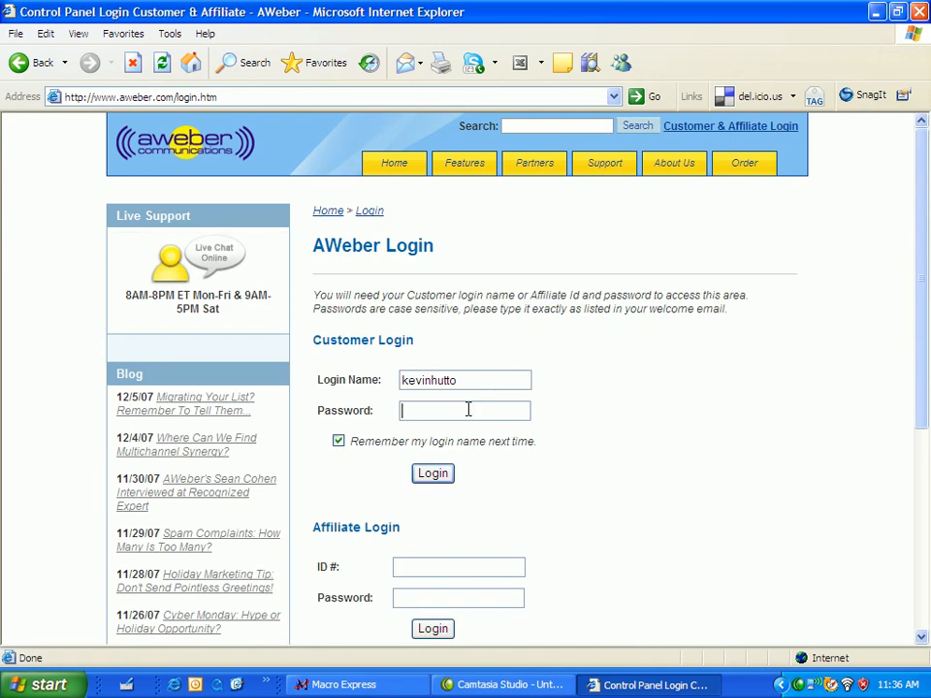
text(******)
click(428, 482)
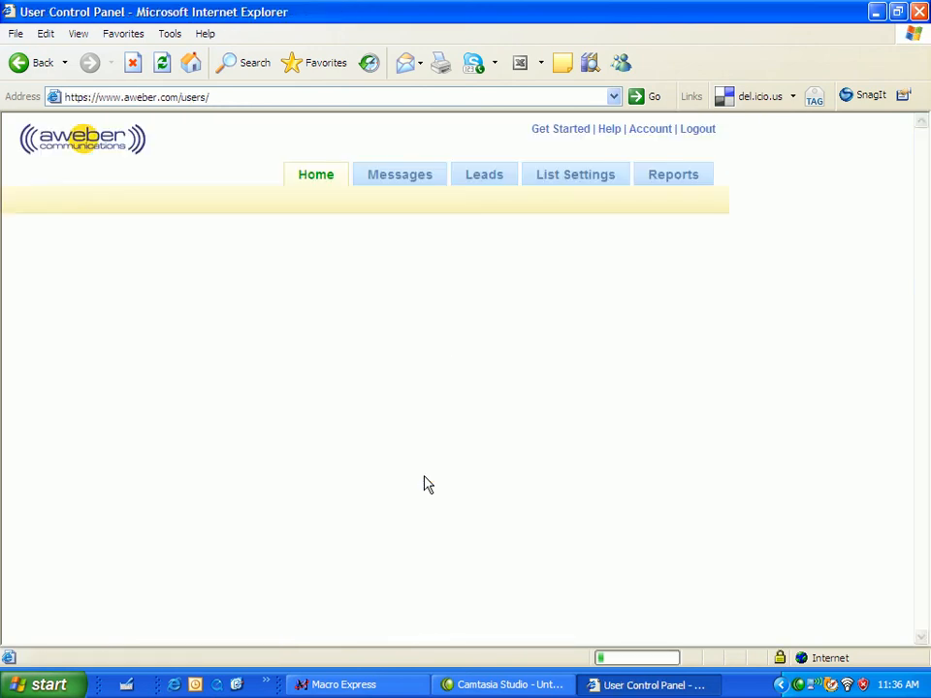
Review the current list's settings, including its name and description, company branding and reply address
click(485, 178)
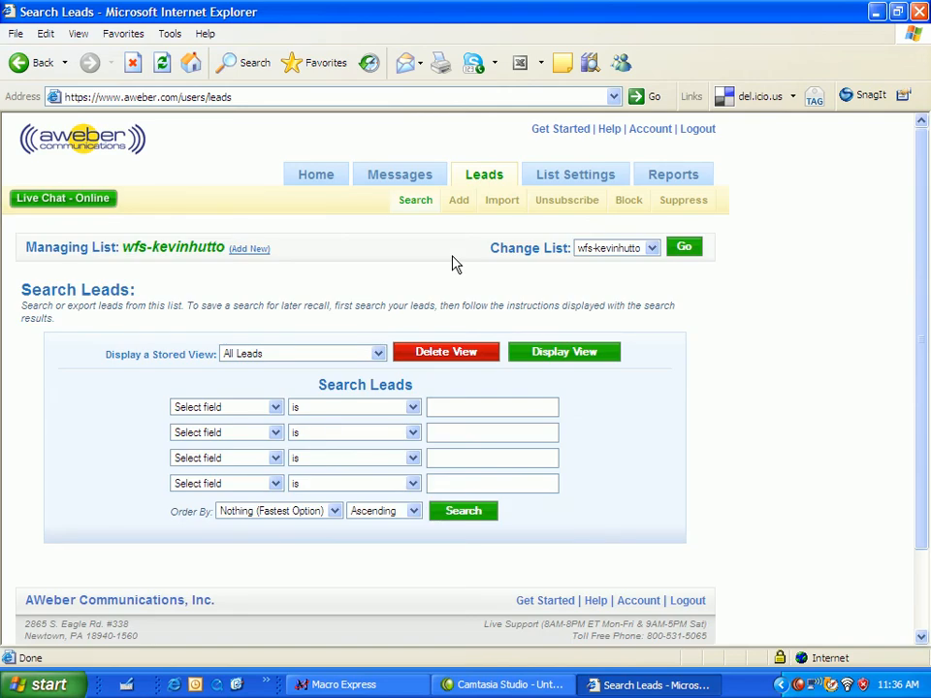
mouse_move(561, 178)
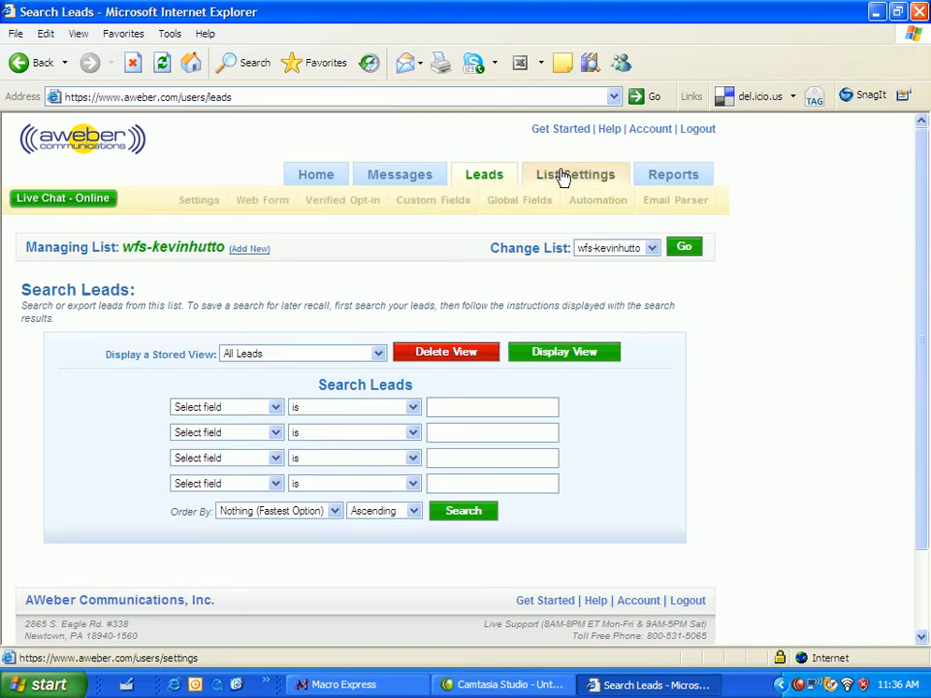
click(565, 176)
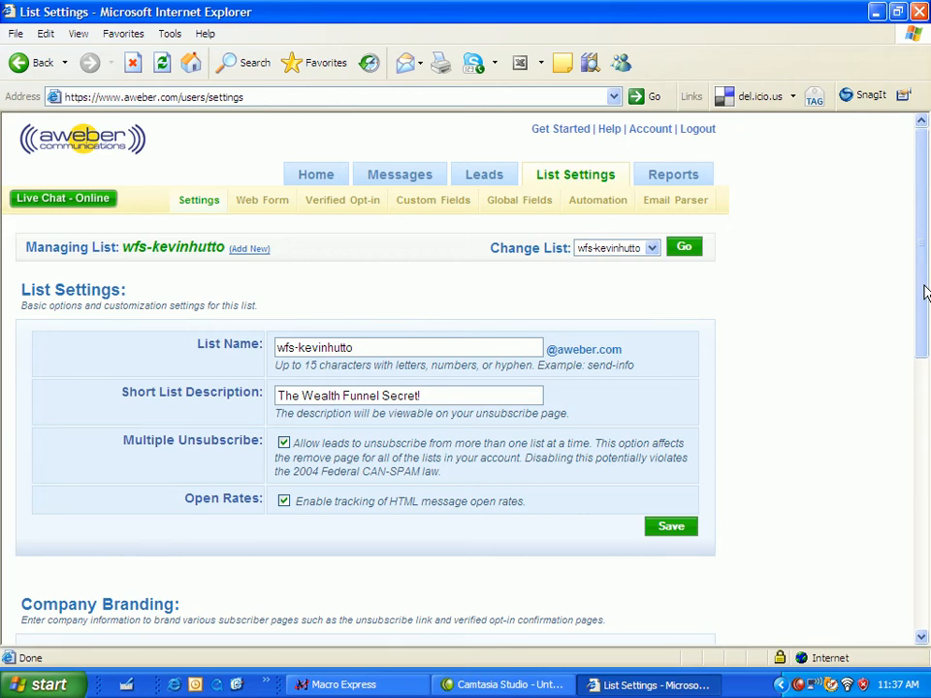
drag(924, 291, 920, 444)
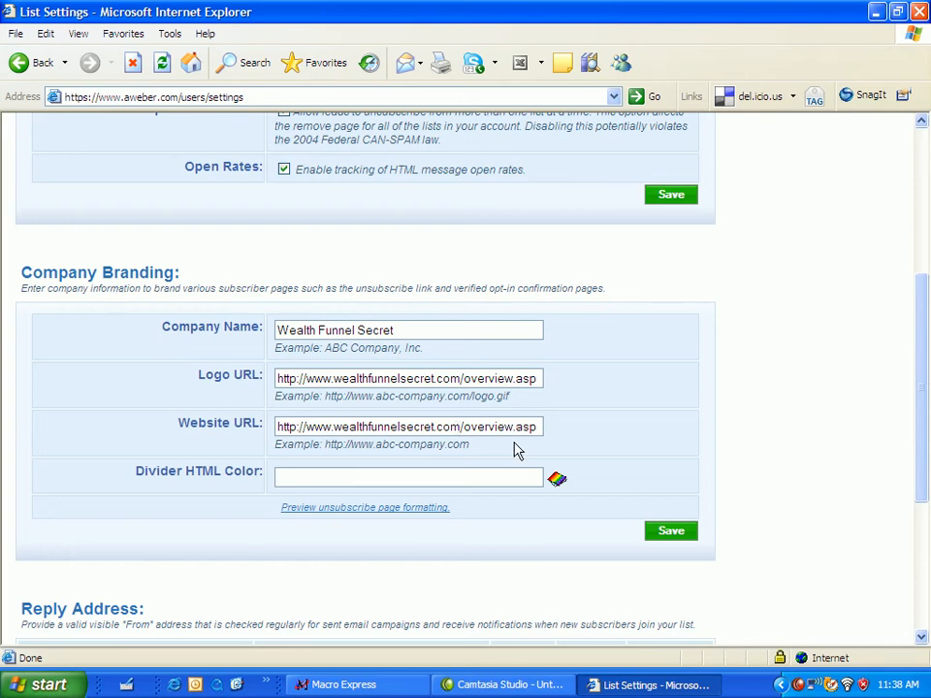
scroll(914, 369, down, 3)
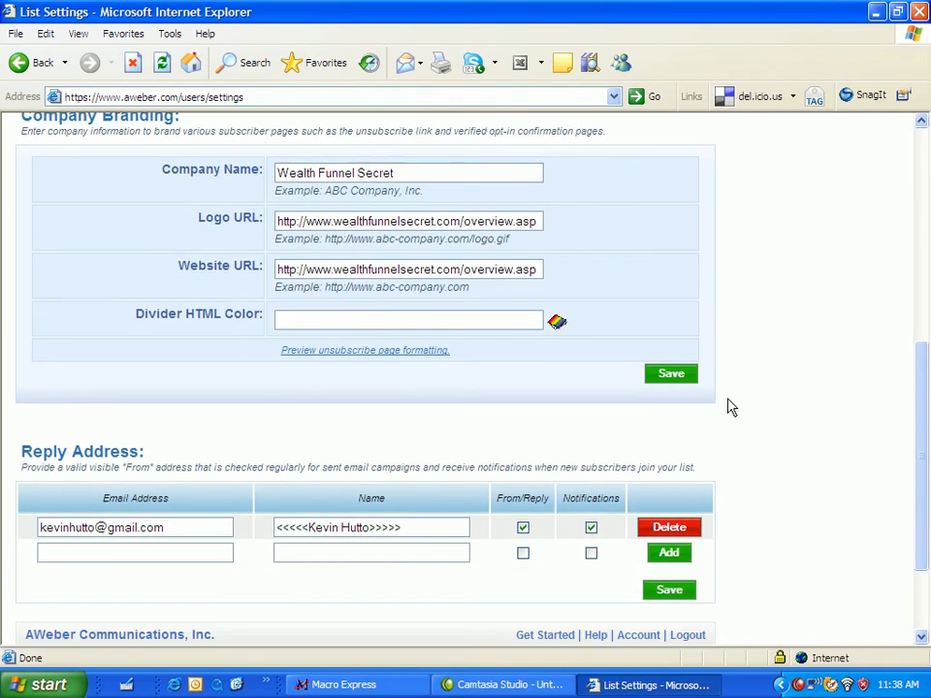
scroll(921, 485, down, 1)
scroll(924, 488, down, 1)
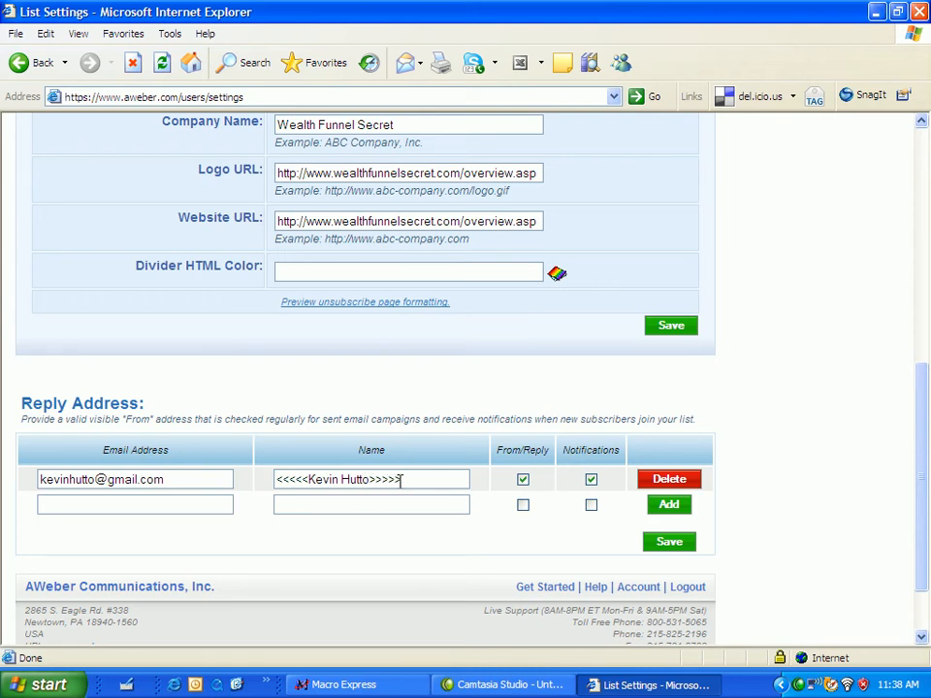
drag(920, 432, 920, 467)
drag(925, 534, 904, 191)
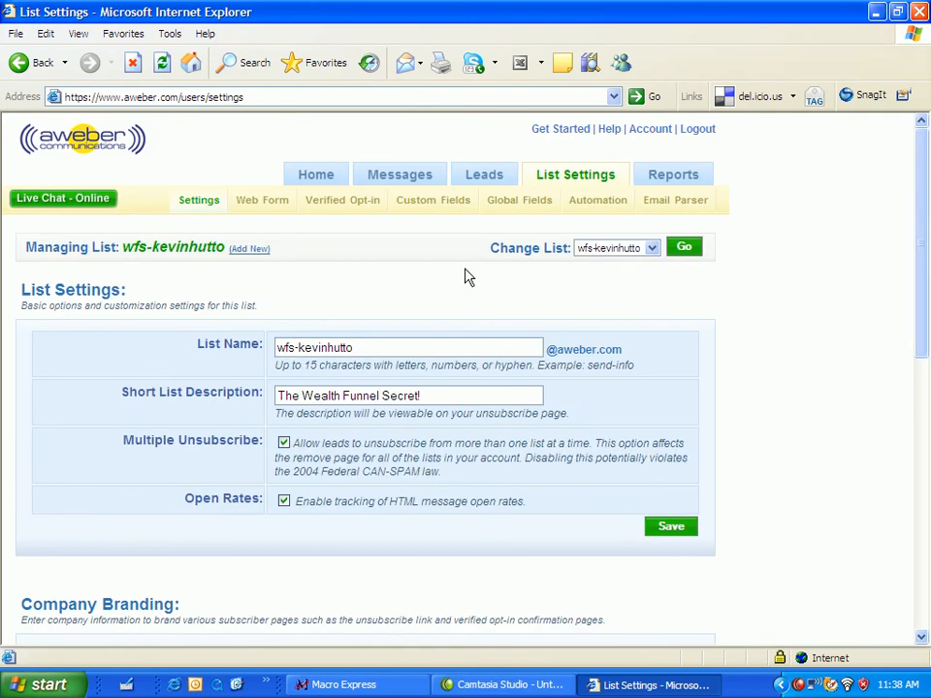
Create a new web form for the list and name it "Webform #1"
click(257, 205)
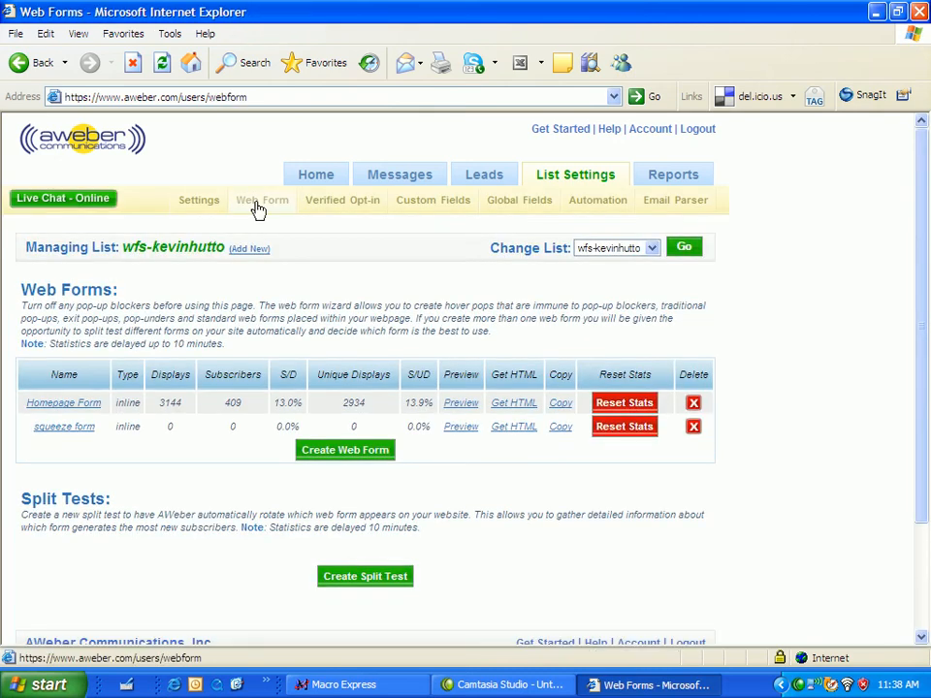
click(340, 452)
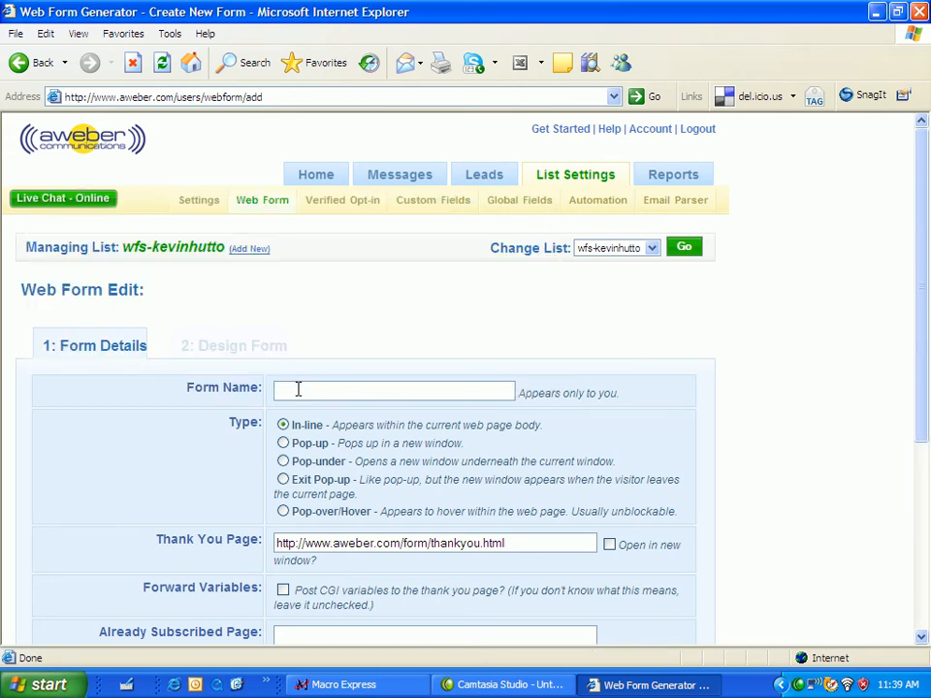
click(327, 392)
text(Webform#1)
drag(916, 264, 925, 379)
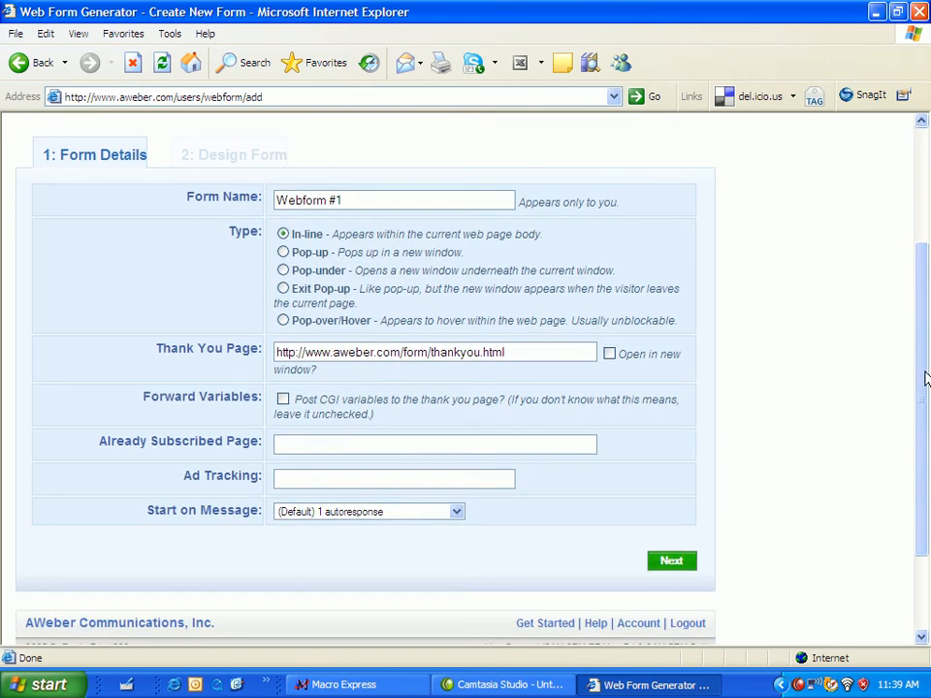
click(519, 353)
drag(519, 353, 263, 359)
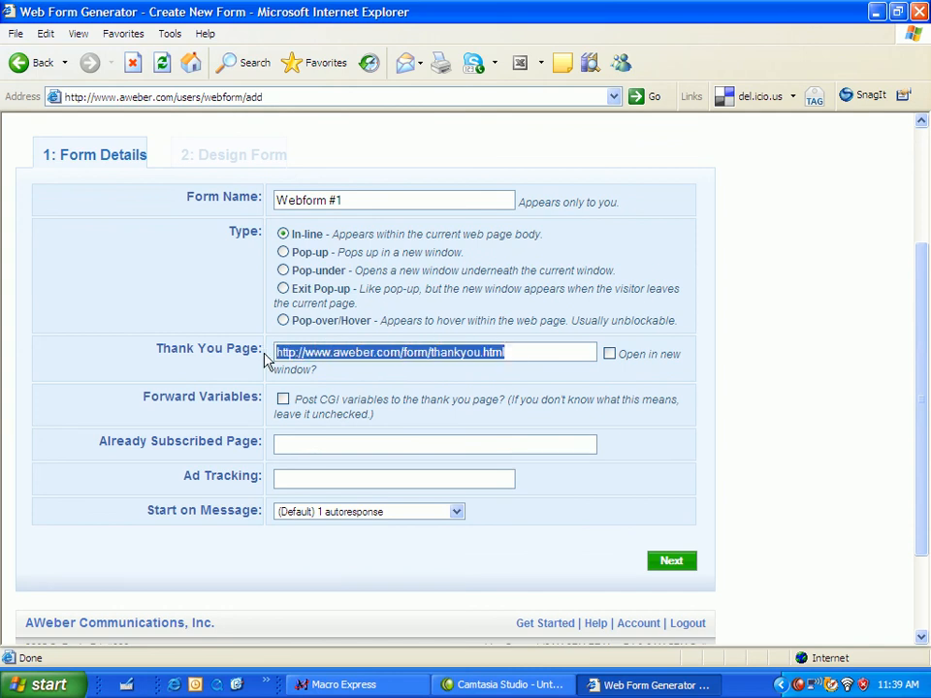
text(htpp)
key(BackSpace)
key(BackSpace)
text(tp)
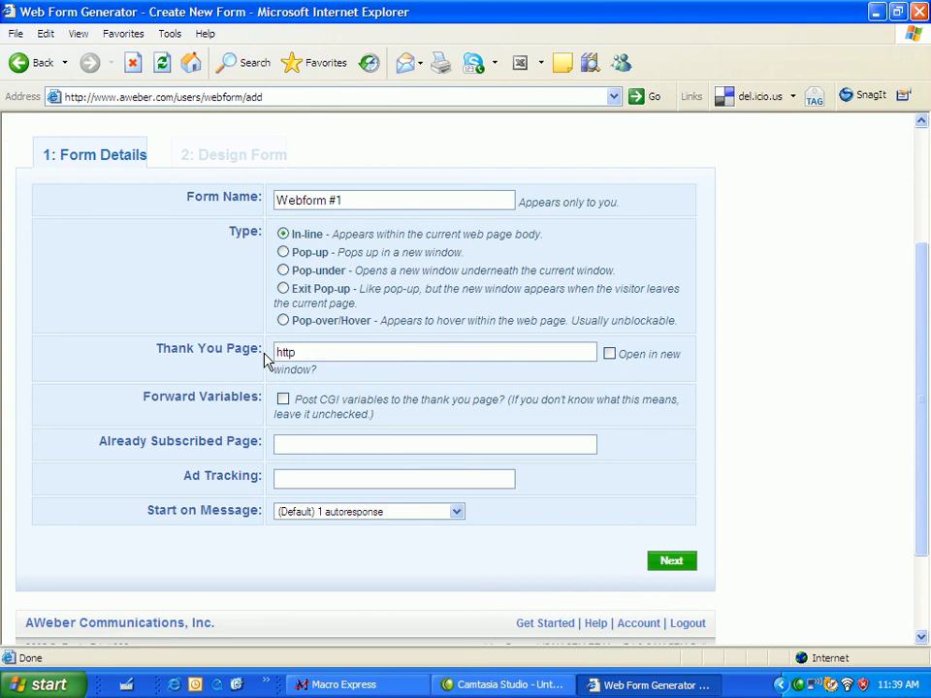
text(://www.wealthfunn)
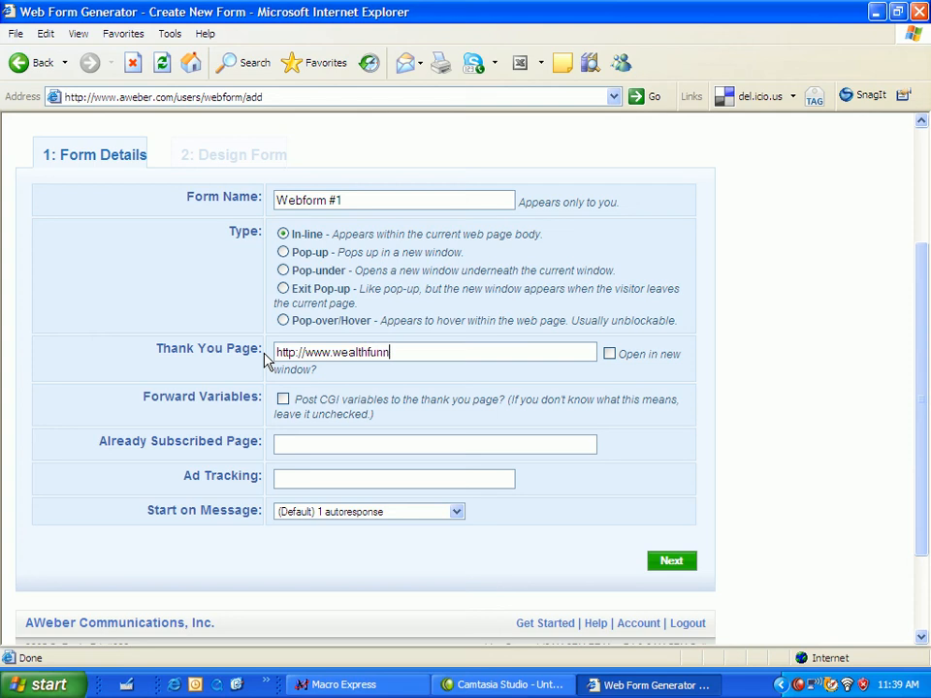
text(elsecret.com/ove)
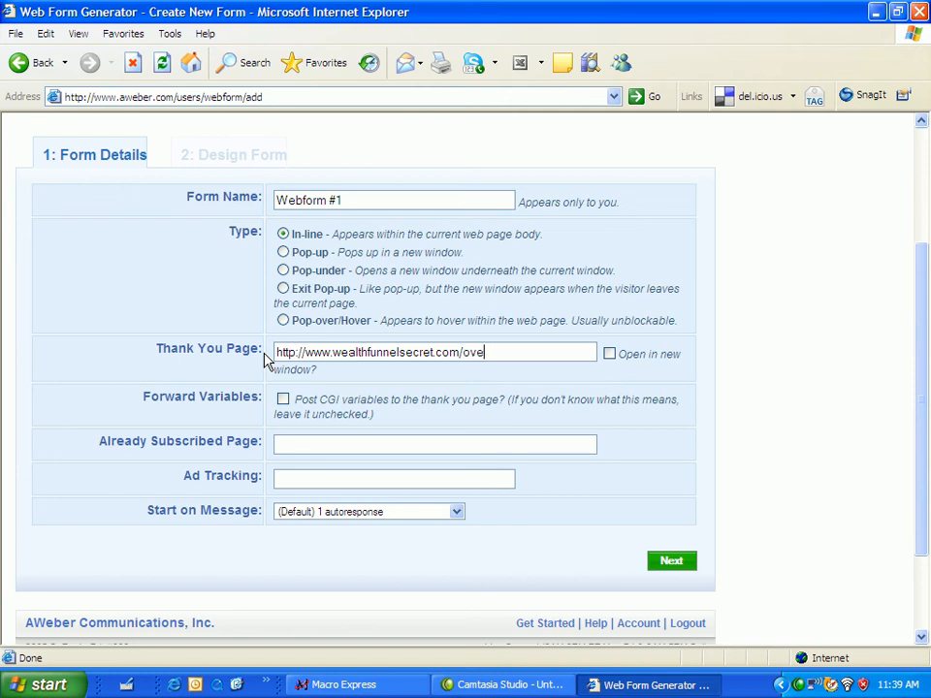
text(rview.asp)
click(671, 562)
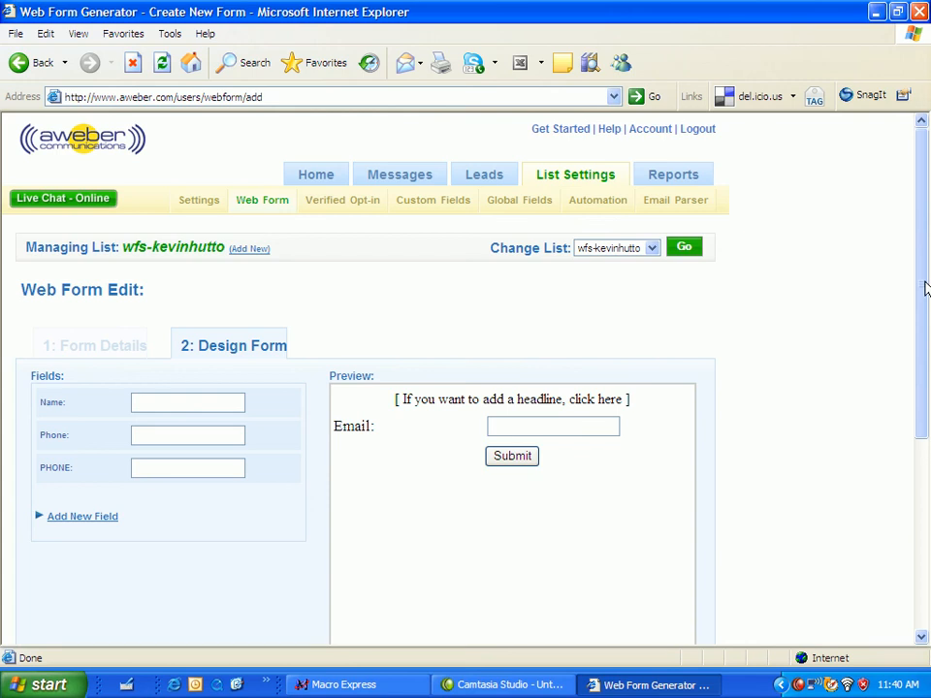
Add the bold, centred headline "PLEASE INPUT YOUR INFO HERE FOR ACCESS!" to the web form and save it
drag(924, 285, 924, 347)
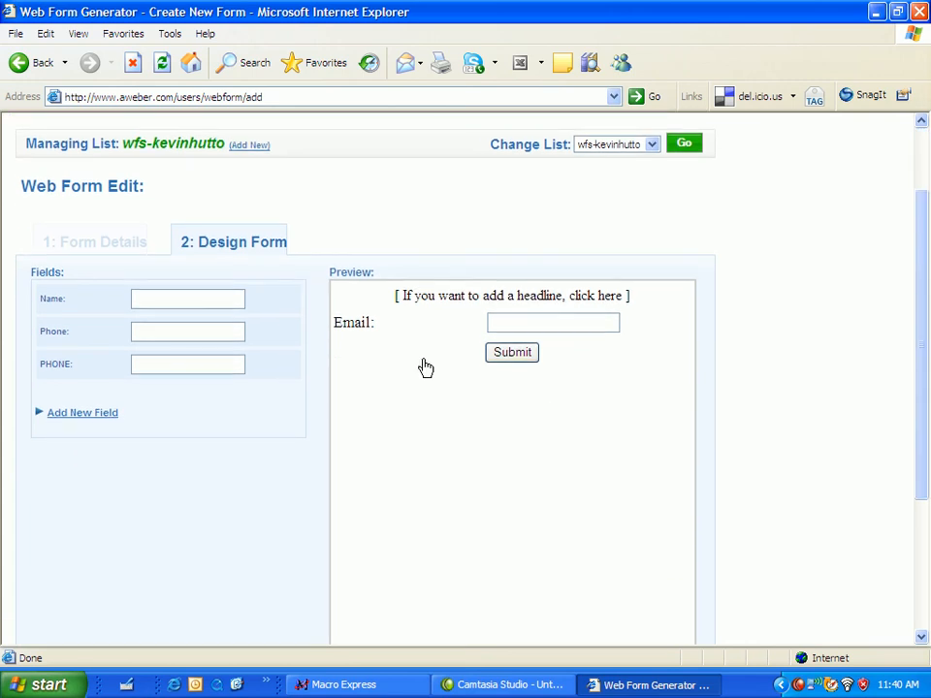
click(449, 305)
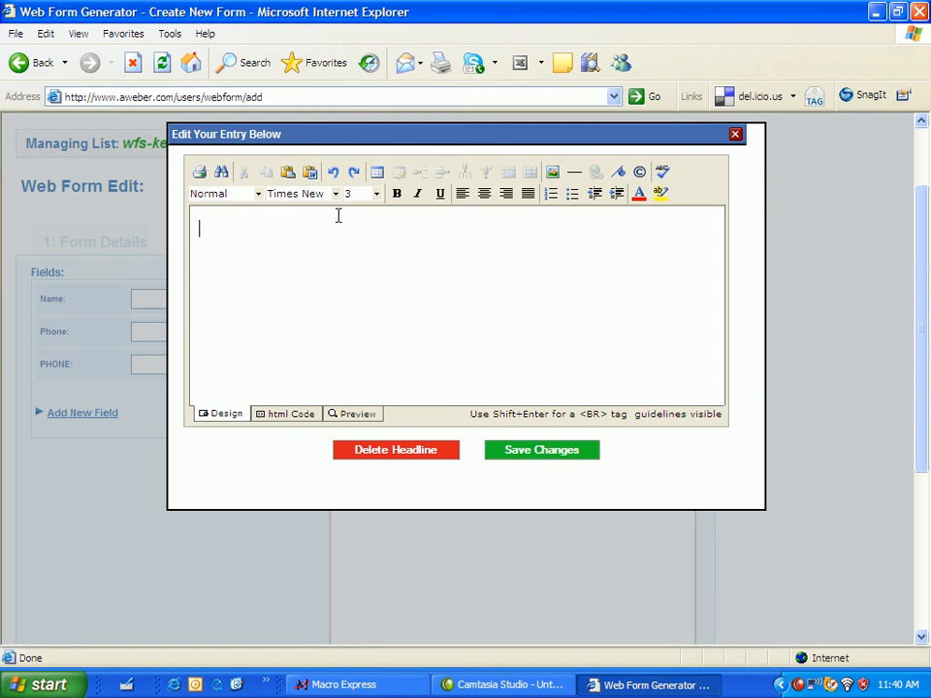
text(PLEASE INPUT YOUR INFO)
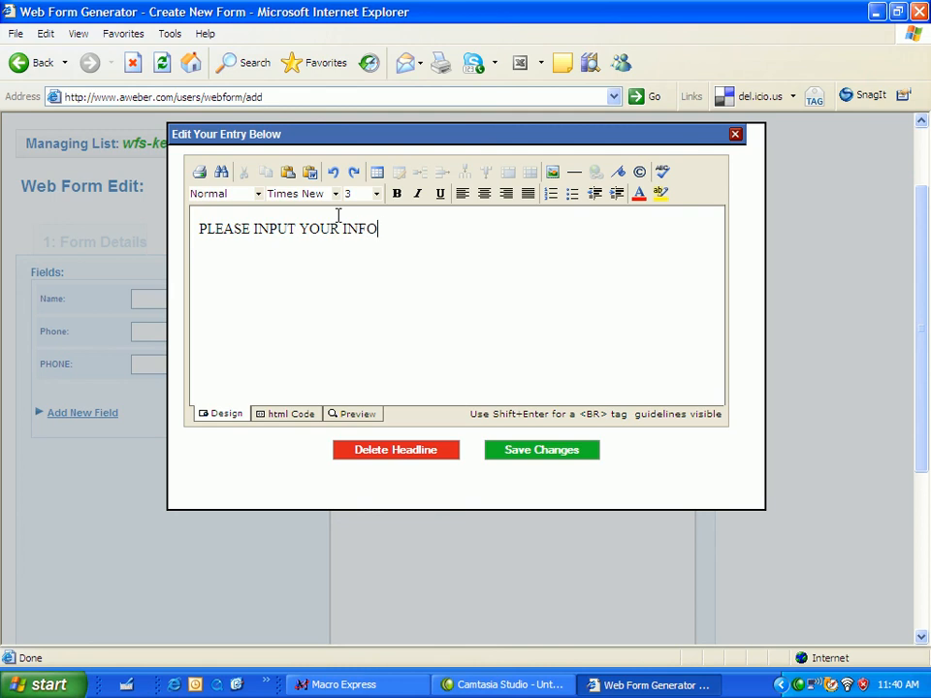
text( HERE FOR )
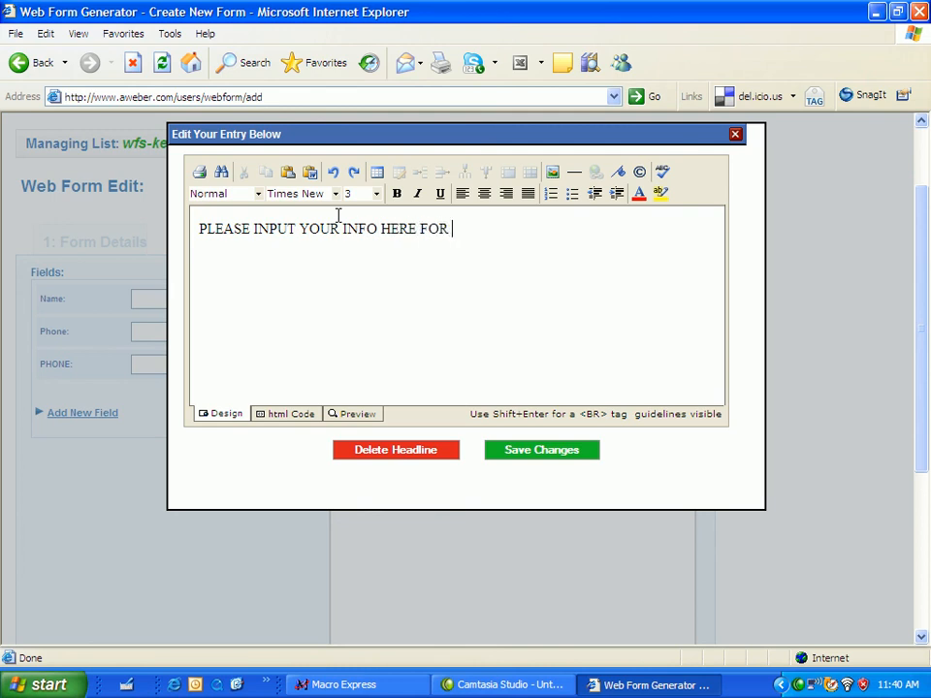
text(ACCESS!)
drag(519, 231, 200, 229)
click(396, 194)
click(483, 194)
click(481, 253)
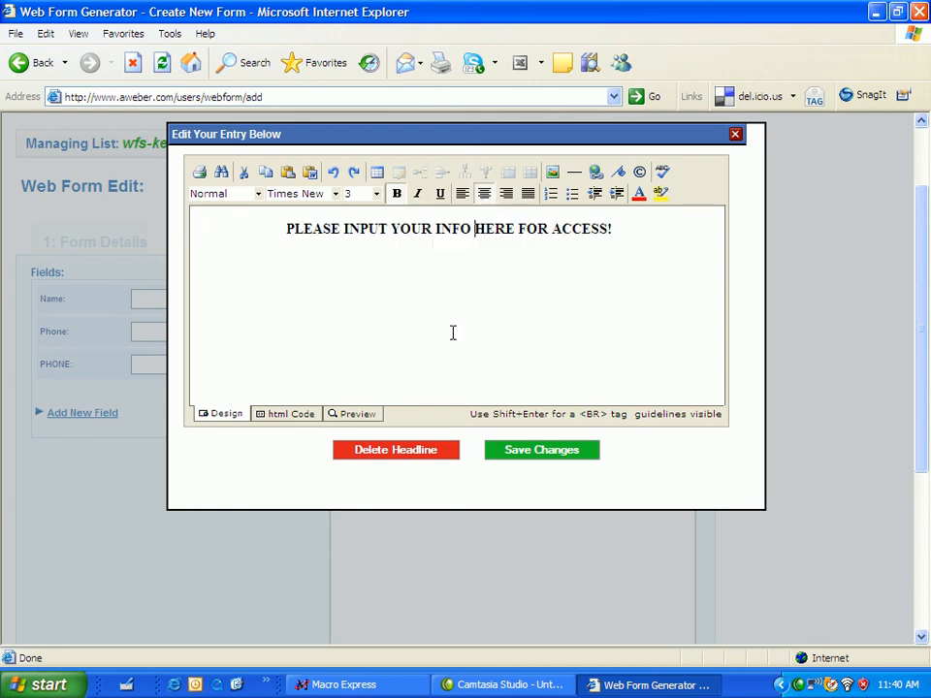
click(536, 450)
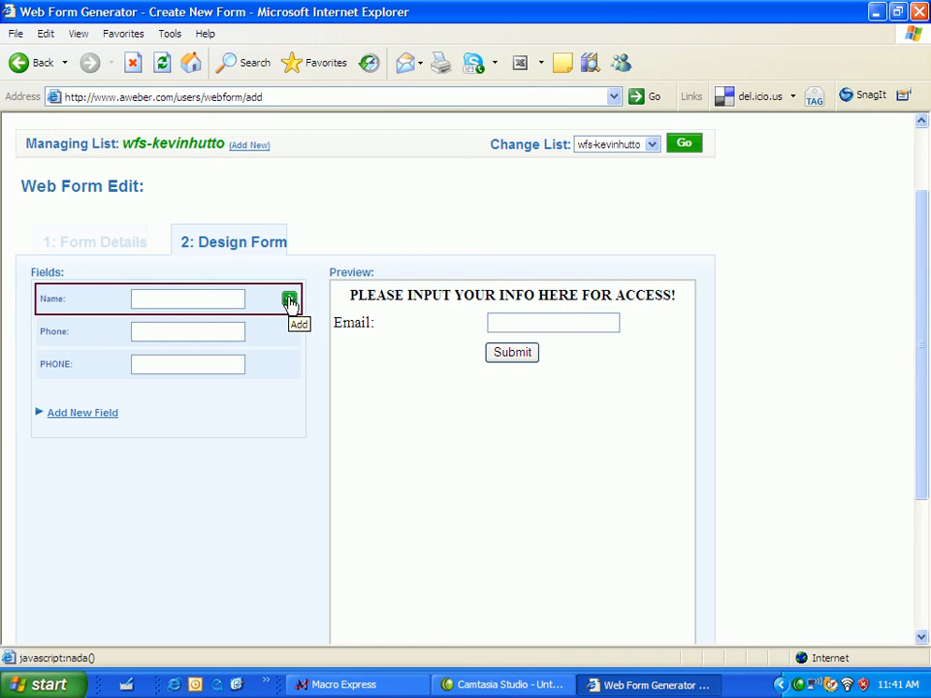
Add the Name and Phone fields to the web form and expand the options for adding a new field
click(289, 302)
mouse_move(272, 298)
click(288, 302)
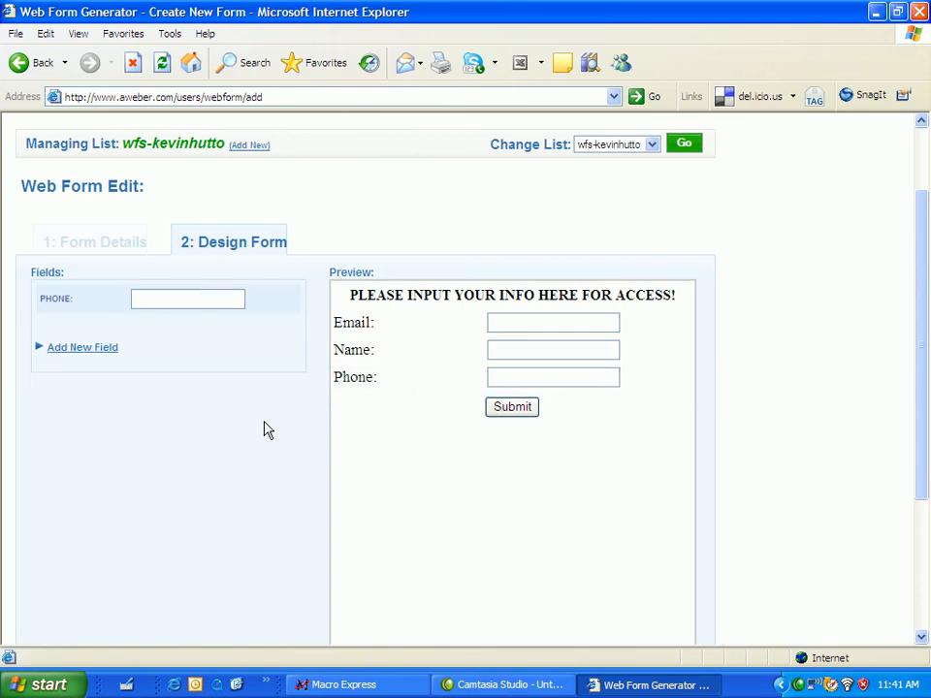
click(83, 348)
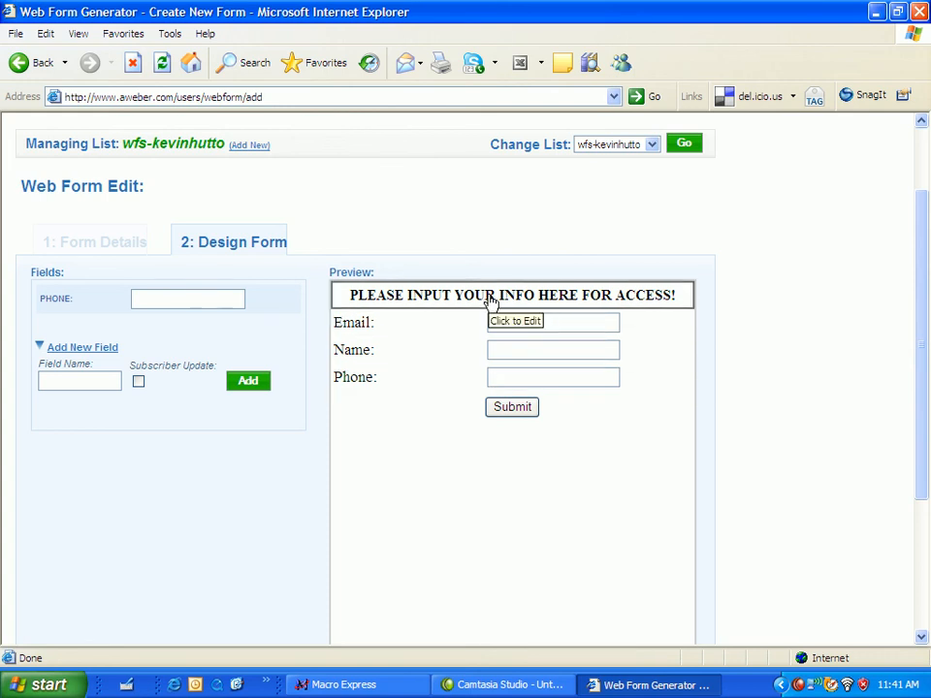
Change the form's Submit button text to "GIVE ME ACCESS NOW!"
click(507, 409)
drag(505, 410, 436, 409)
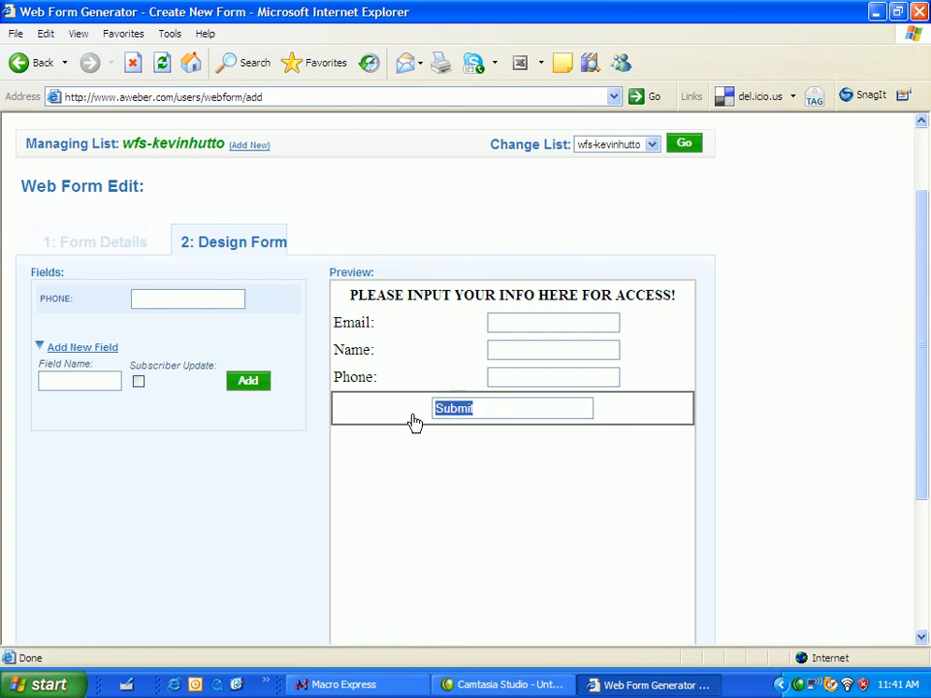
text(gIVE)
key(BackSpace)
key(BackSpace)
key(BackSpace)
key(BackSpace)
key(BackSpace)
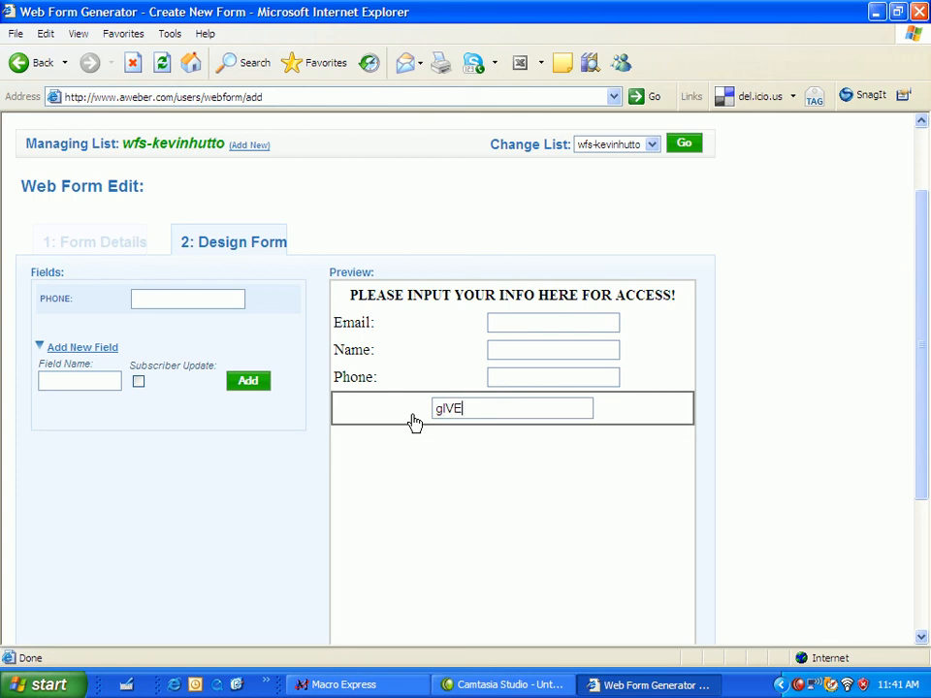
text(GIVE ME ACCESS)
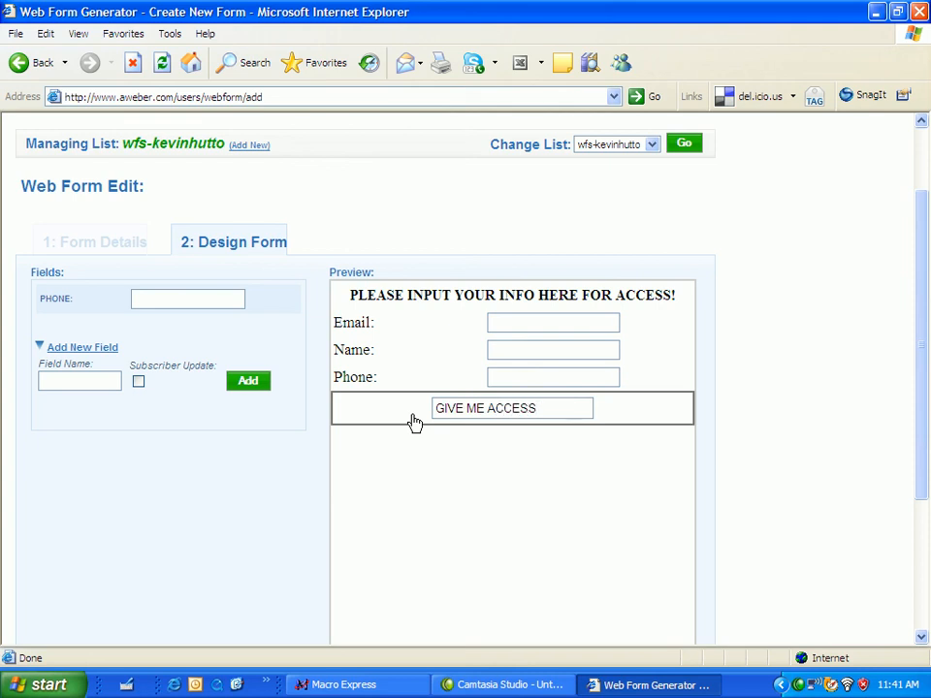
text( n)
key(BackSpace)
text(NOW!)
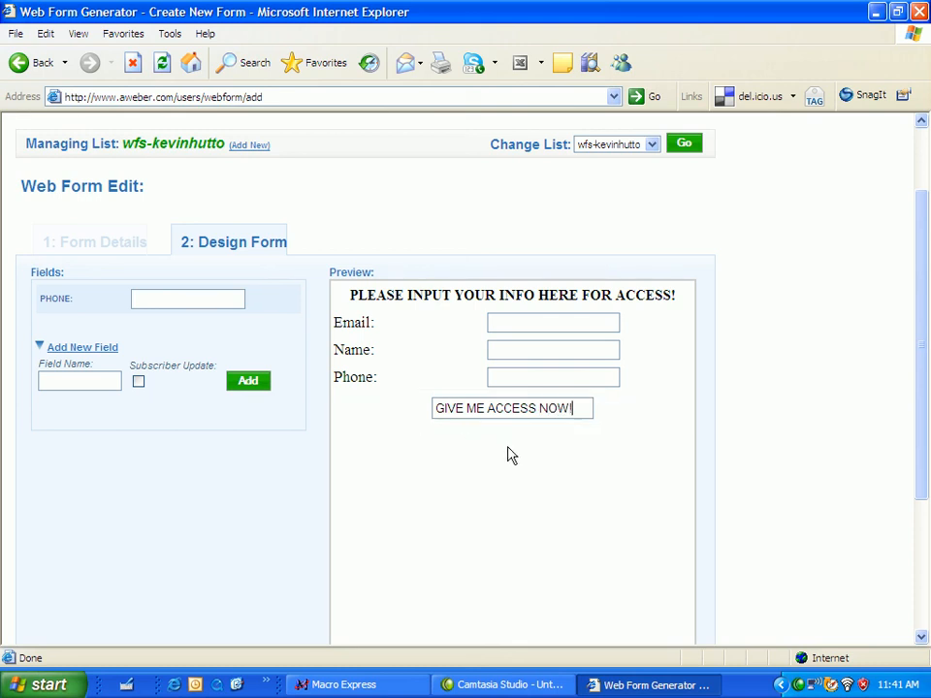
click(506, 473)
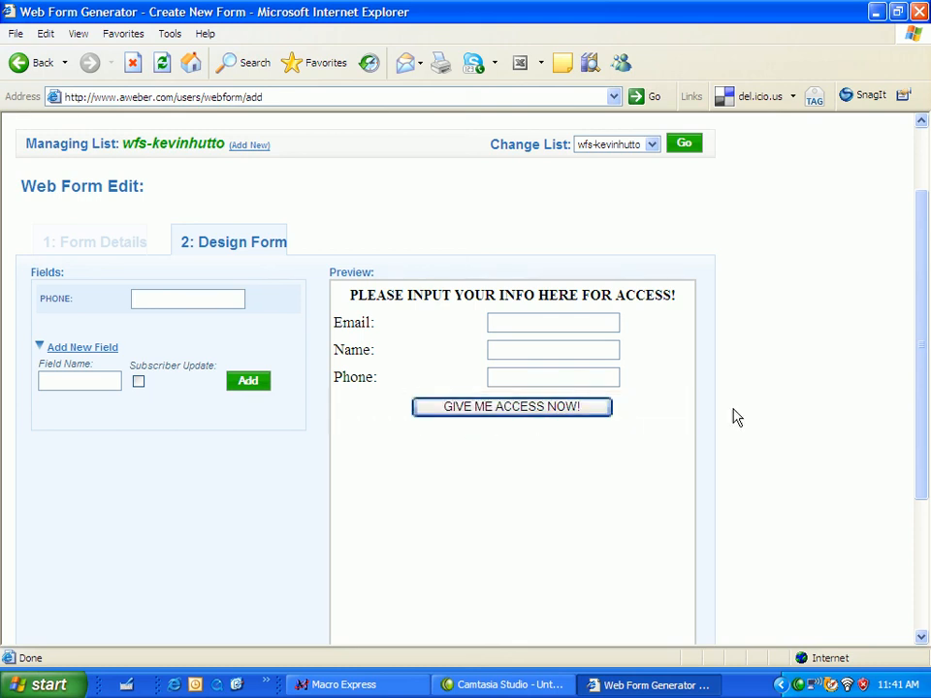
Save the finished web form, select the recommended JavaScript embed code in Webform #1's HTML, and close the code window
drag(920, 362, 929, 511)
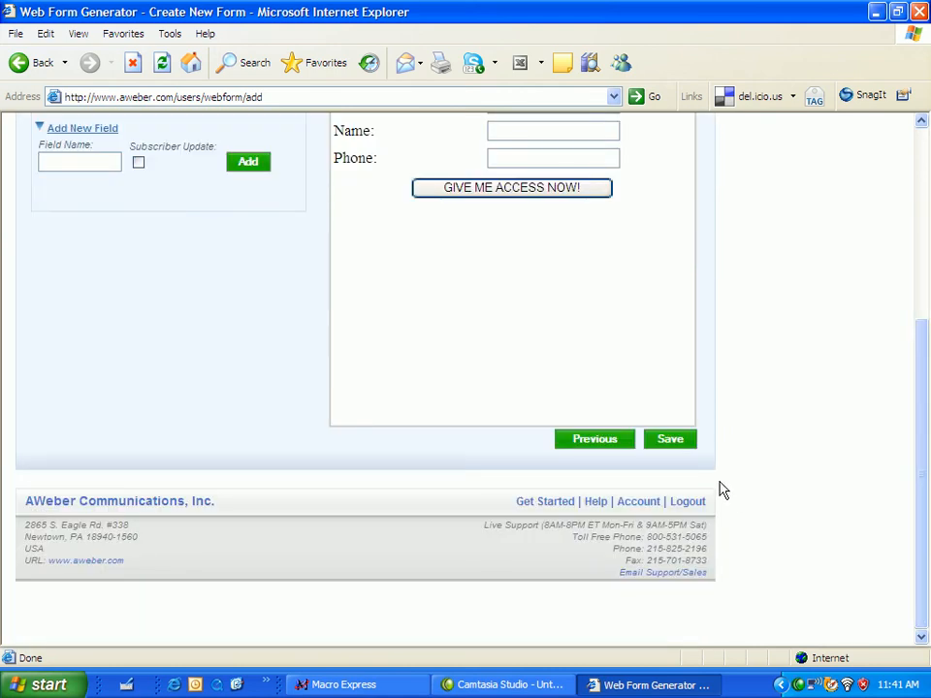
click(660, 442)
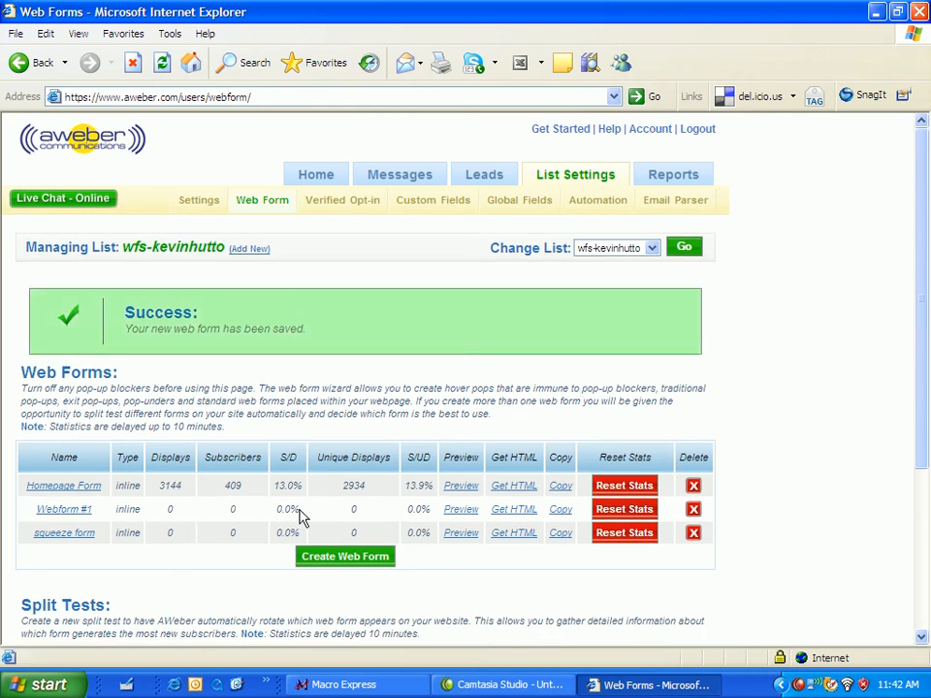
click(515, 510)
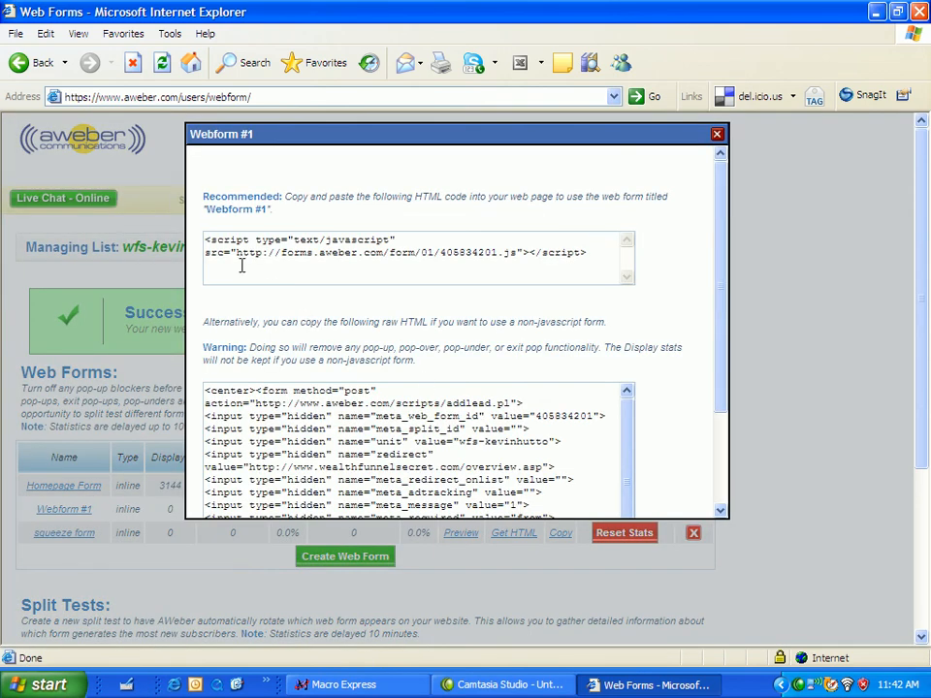
click(205, 238)
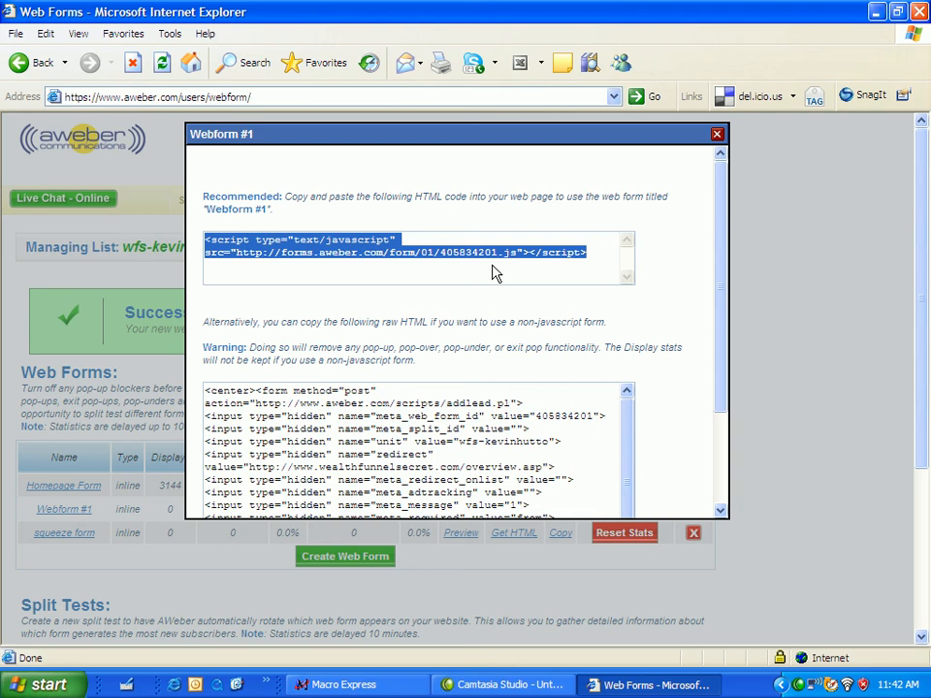
click(716, 134)
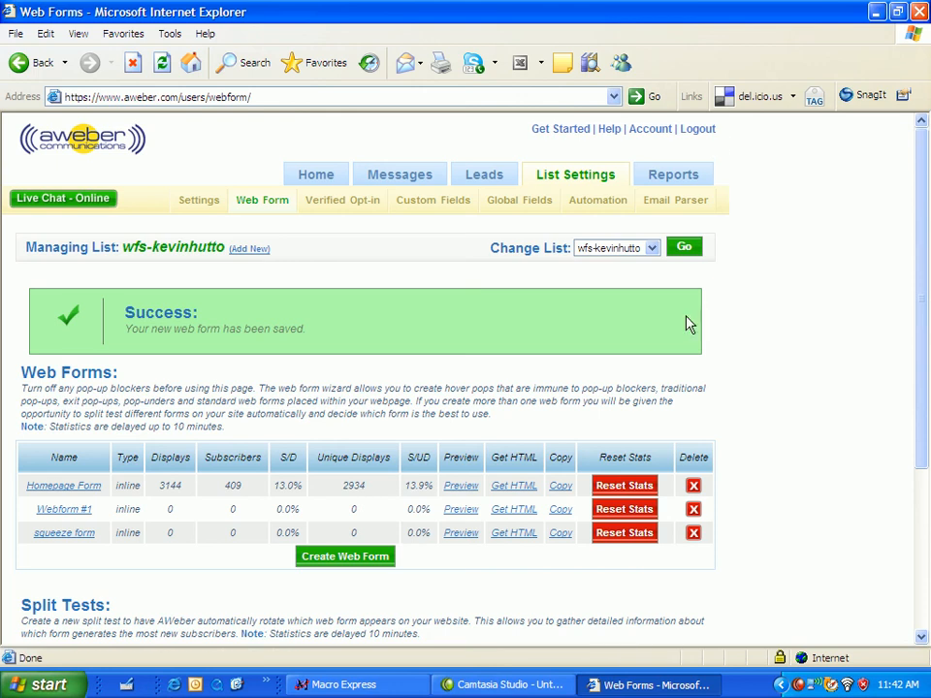
Log out of the AWeber account
click(701, 134)
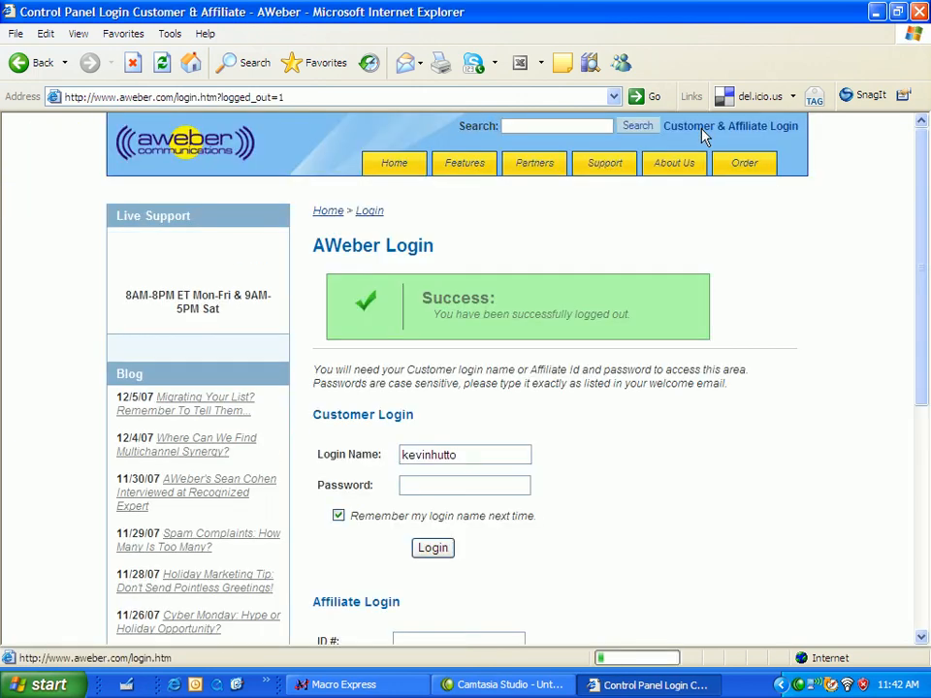